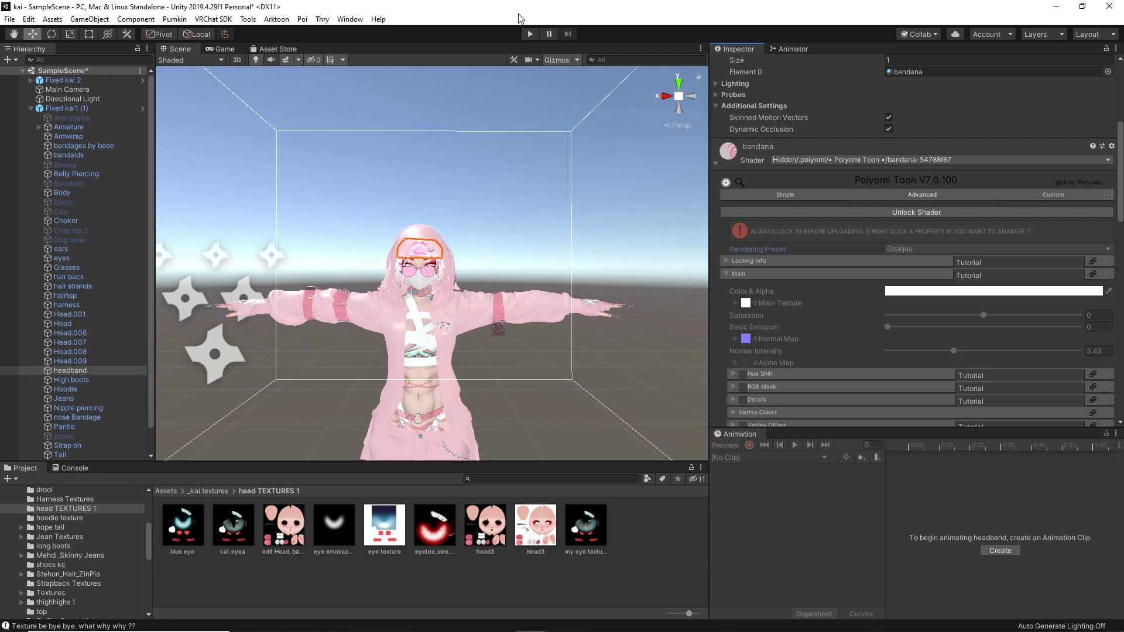
Look closely at the avatar's headband, compare it with the pink swirl GIF in the browser, and return to Unity
scroll(419, 296, "up", 8)
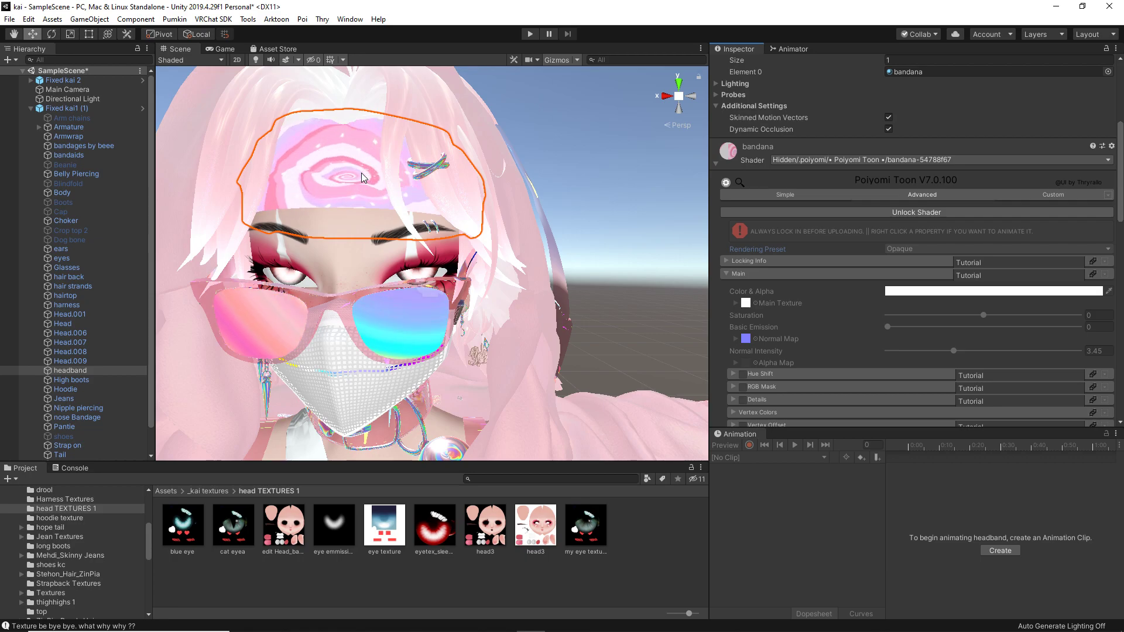
left_click(503, 625)
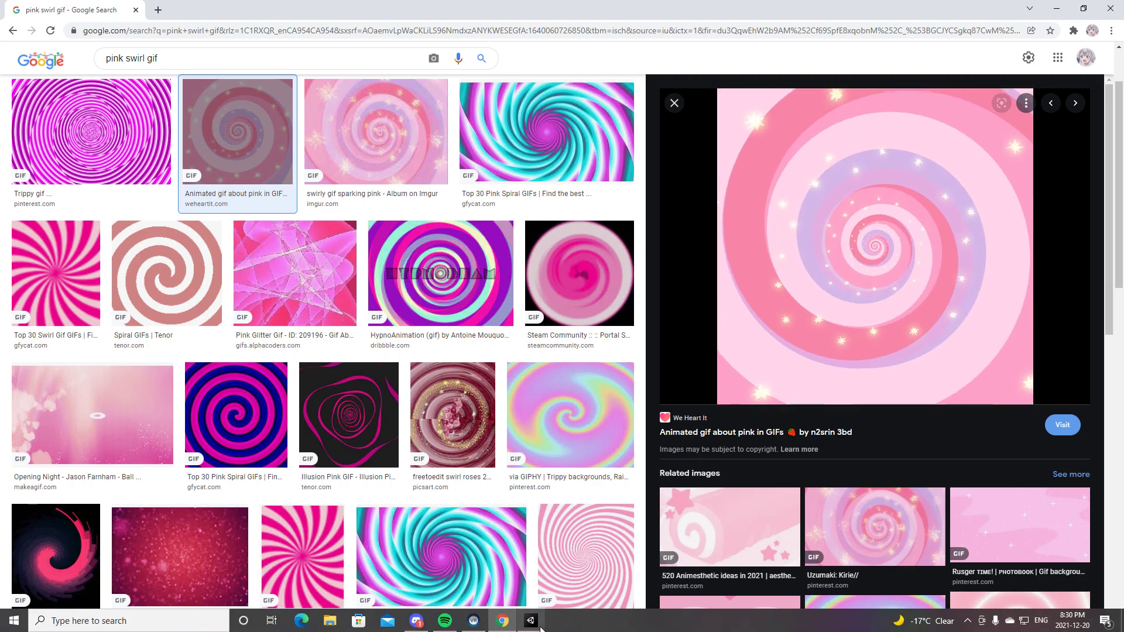
left_click(537, 626)
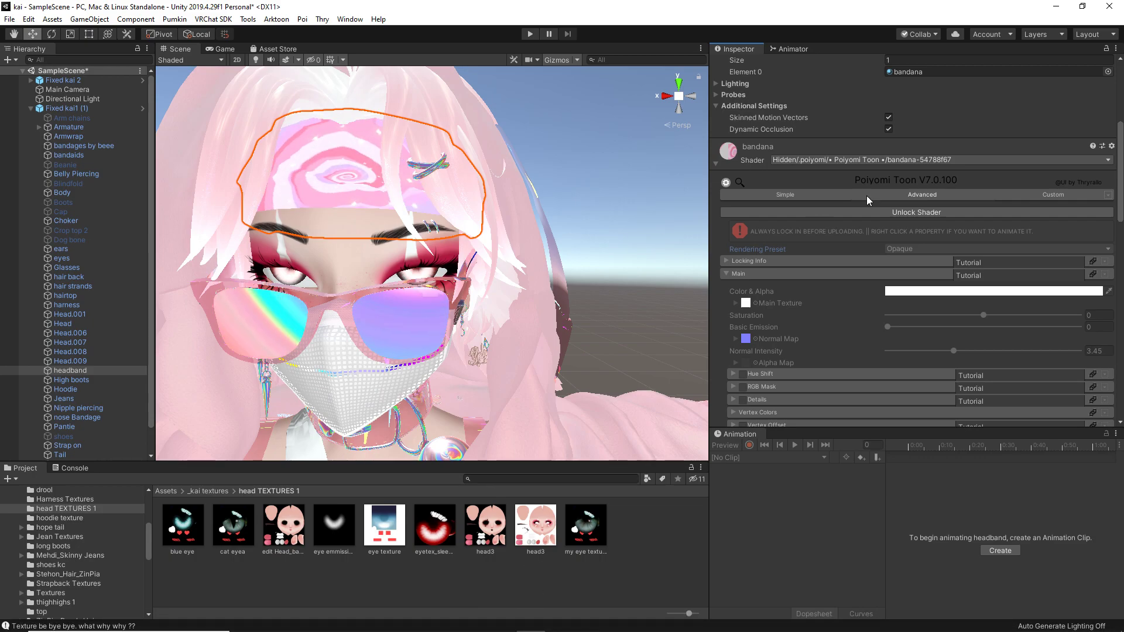
Unlock the bandana material's Poiyomi shader and bring up the Flipbook settings within Special Effects
left_click(907, 213)
scroll(922, 246, "down", 10)
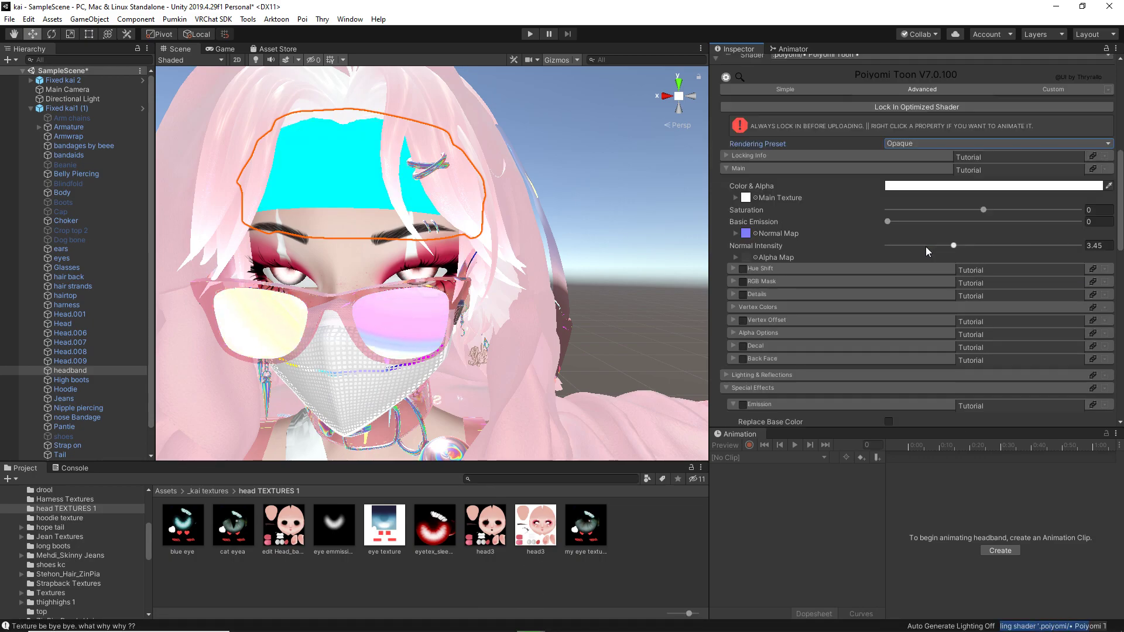
scroll(913, 253, "down", 9)
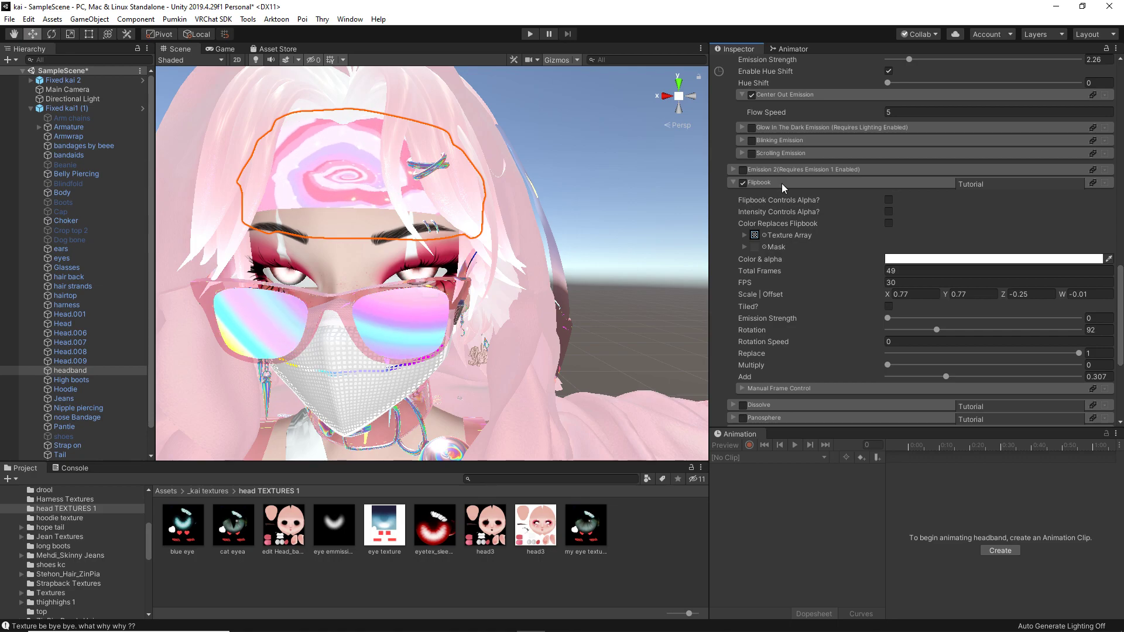
scroll(767, 183, "up", 9)
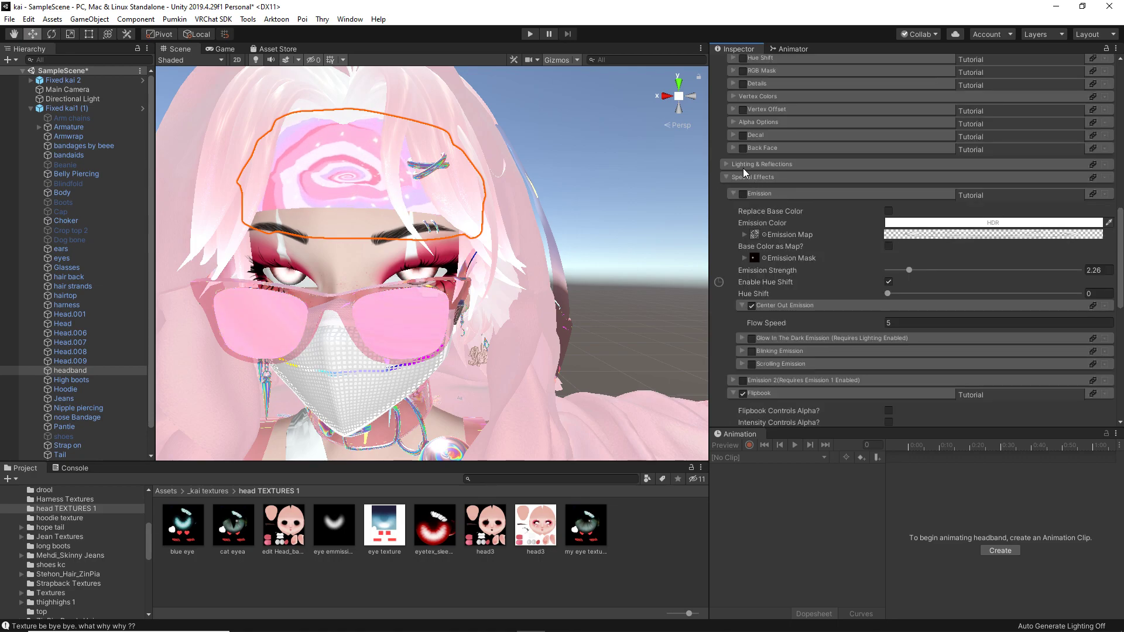
left_click(759, 176)
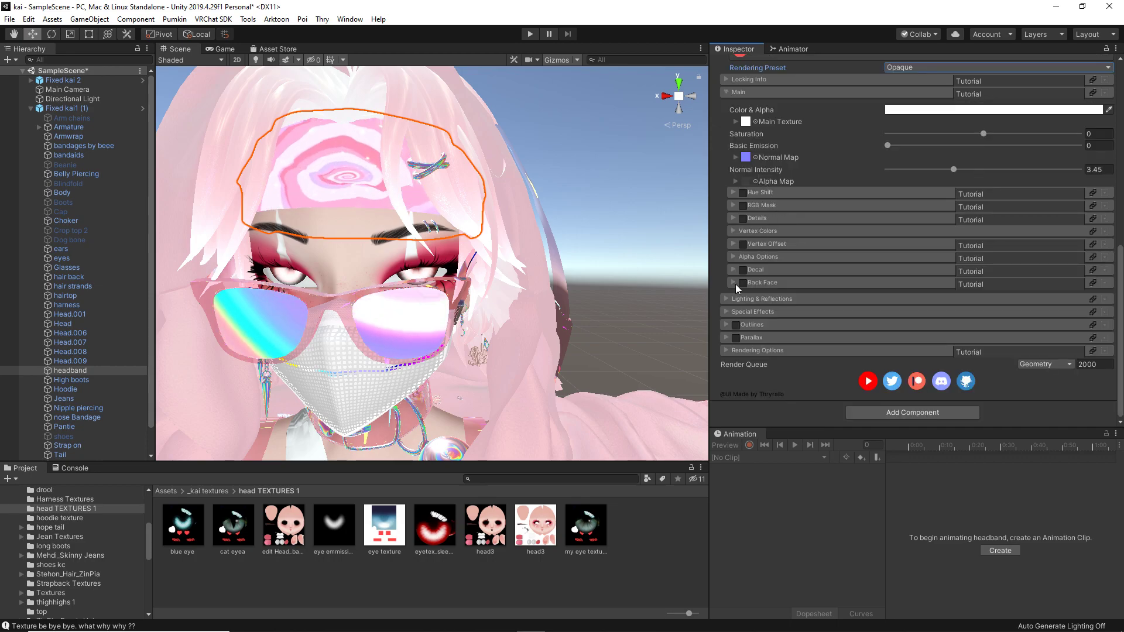
left_click(759, 312)
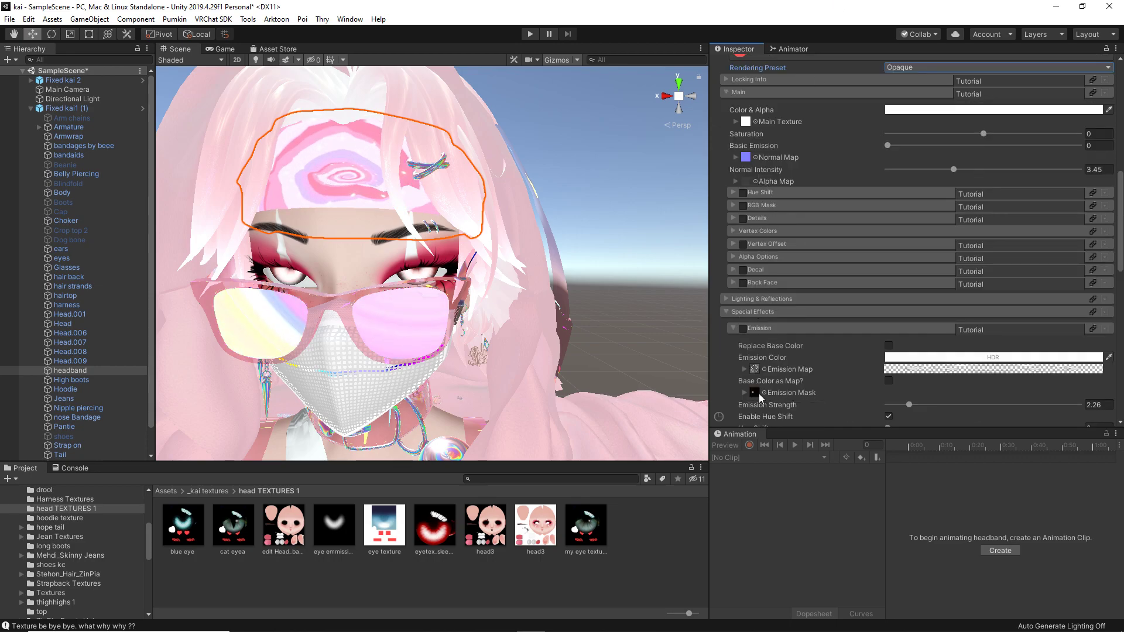
scroll(820, 292, "down", 10)
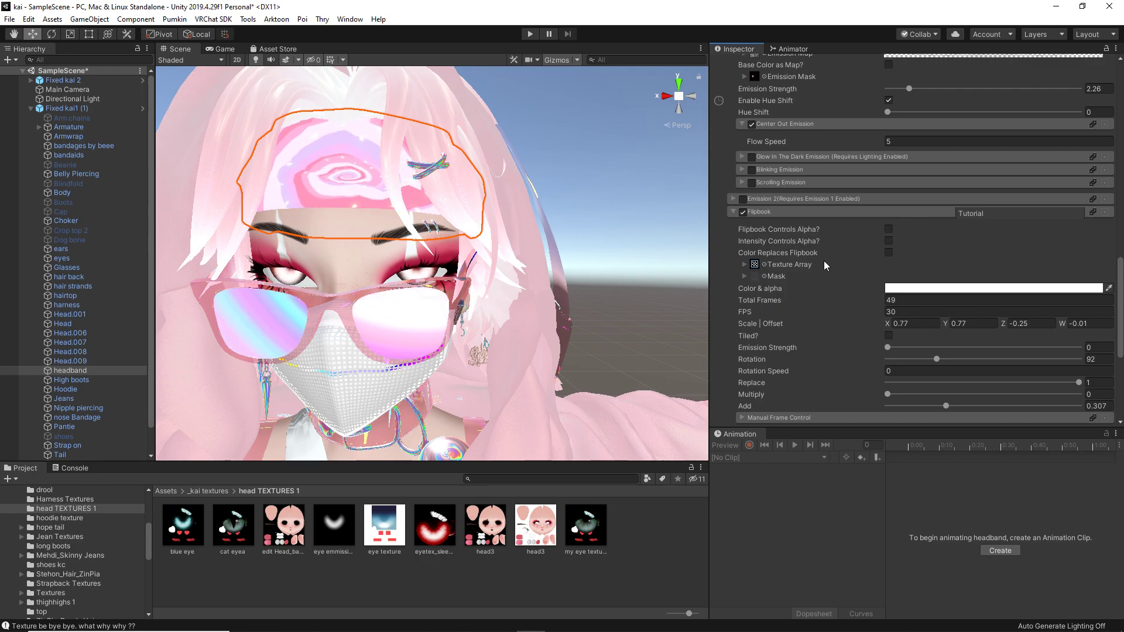
Assign the pink swirl image "original" from the Kai Mats folder to the Flipbook's Texture Array
left_click(756, 264)
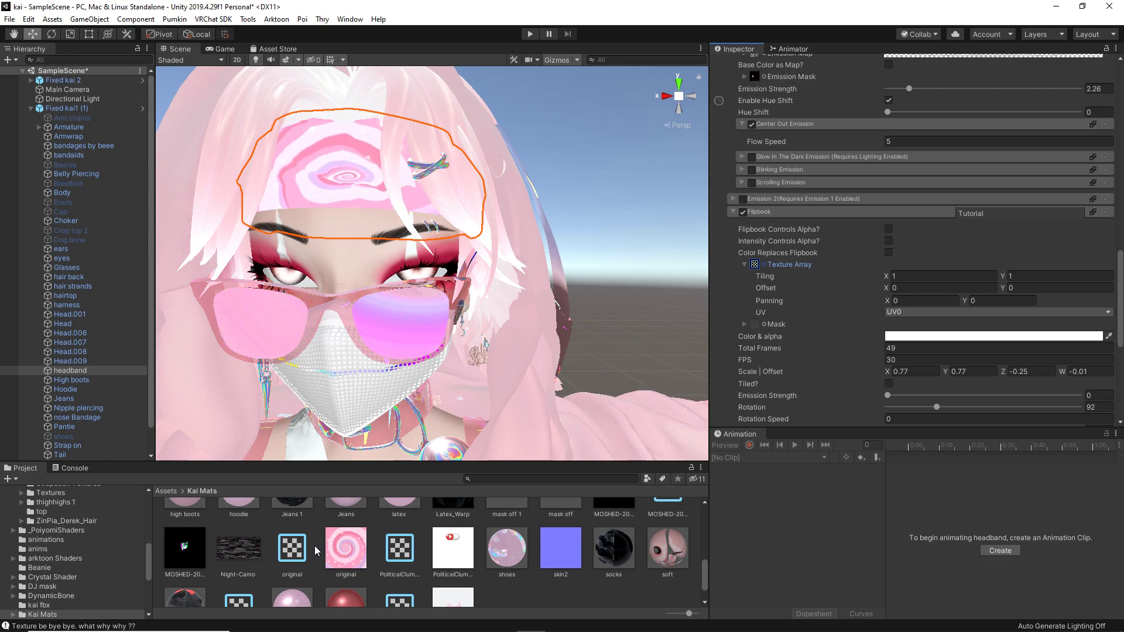
left_click(353, 552)
left_click_drag(353, 552, 755, 264)
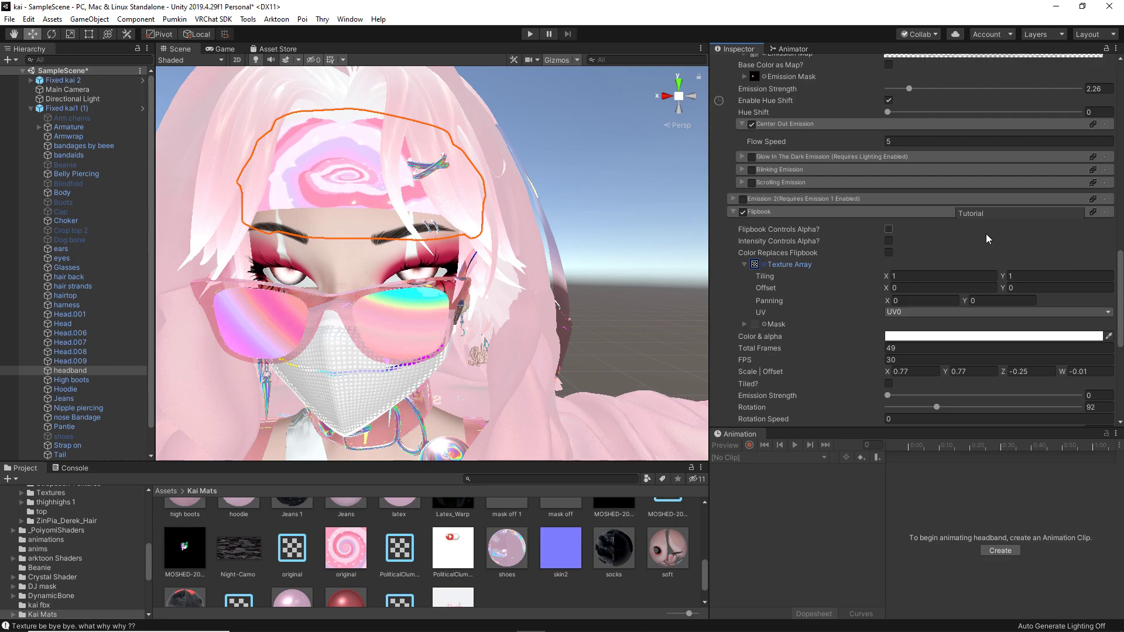
Try a different Total Frames value for the Flipbook and restore it to 49
scroll(914, 286, "down", 3)
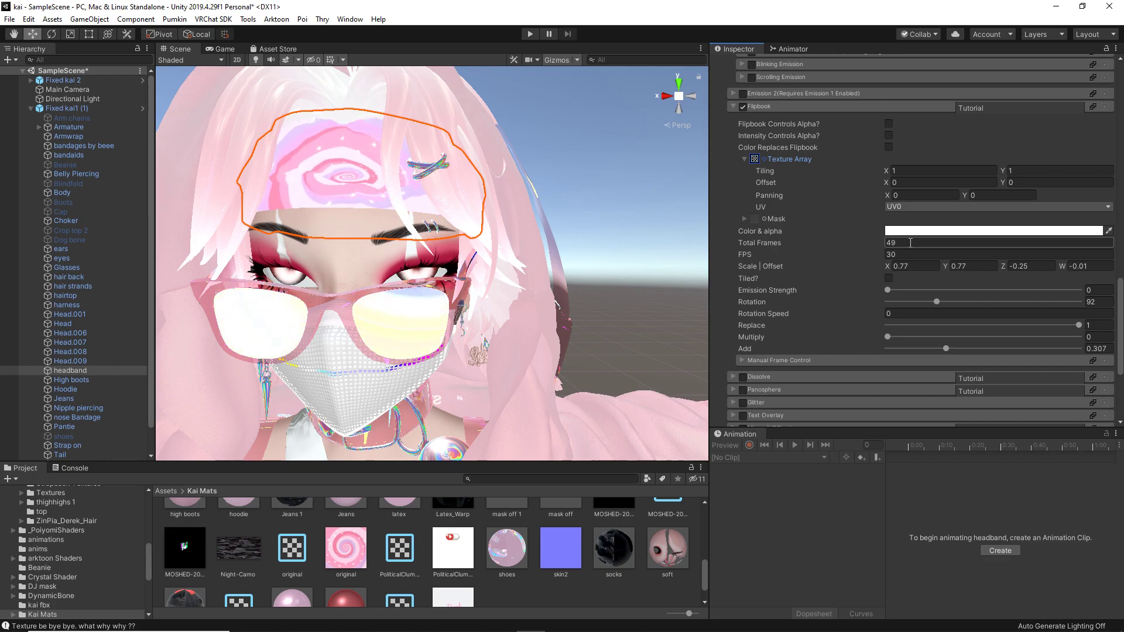
left_click(910, 242)
key("BackSpace")
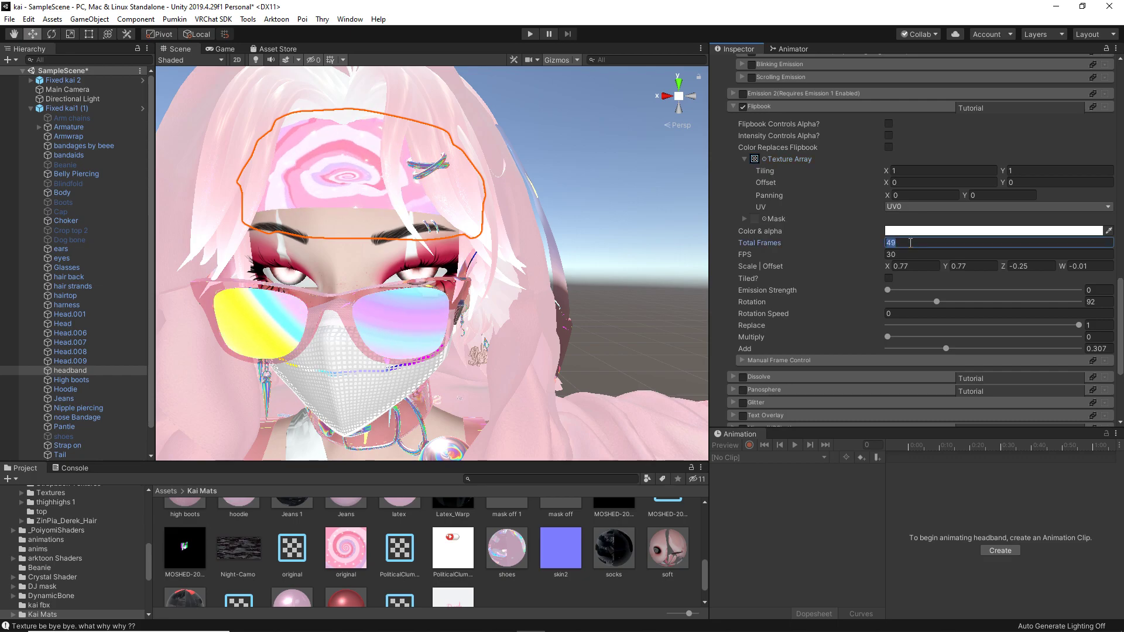
type("60")
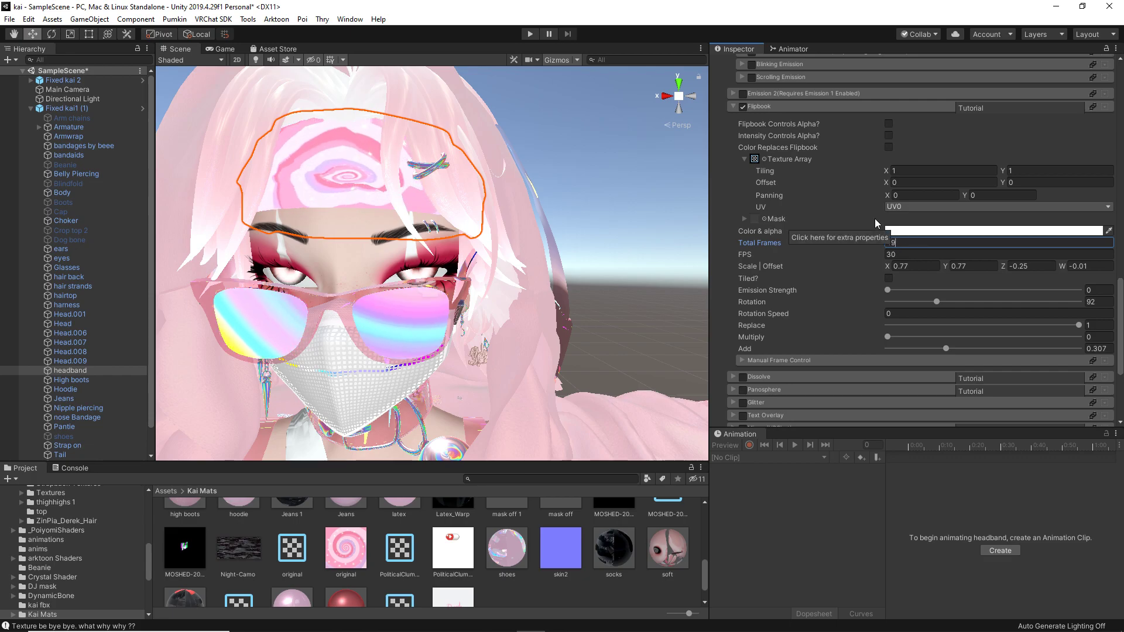
key("BackSpace")
key("BackSpace")
type("49")
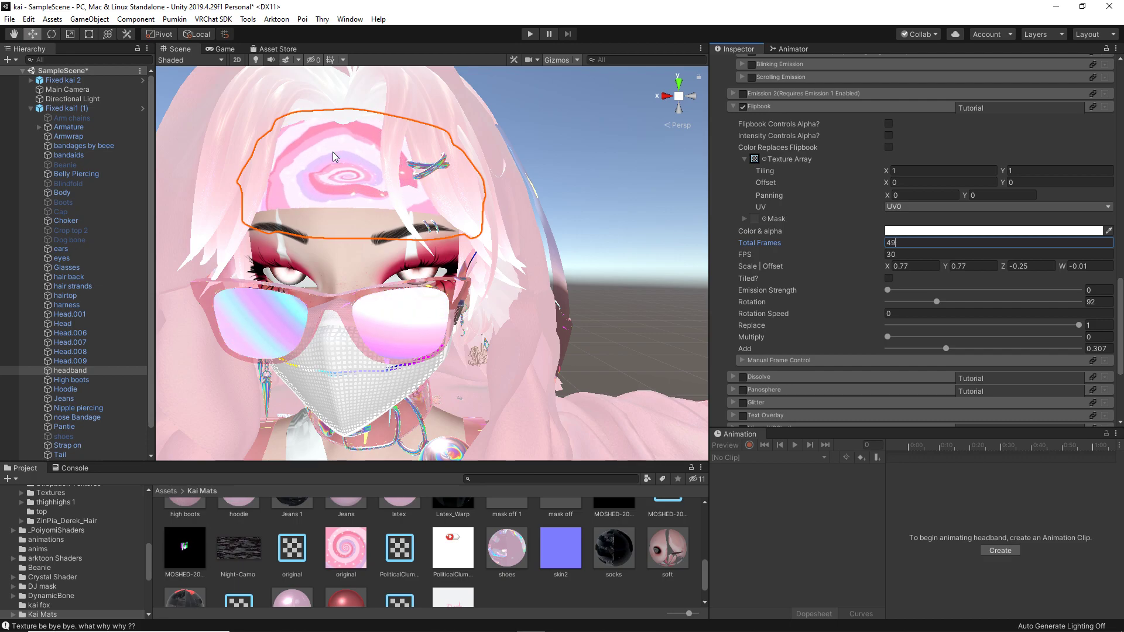
Try Flipbook playback speeds such as 10 and 1 FPS, and set the final FPS to 50
left_click(904, 254)
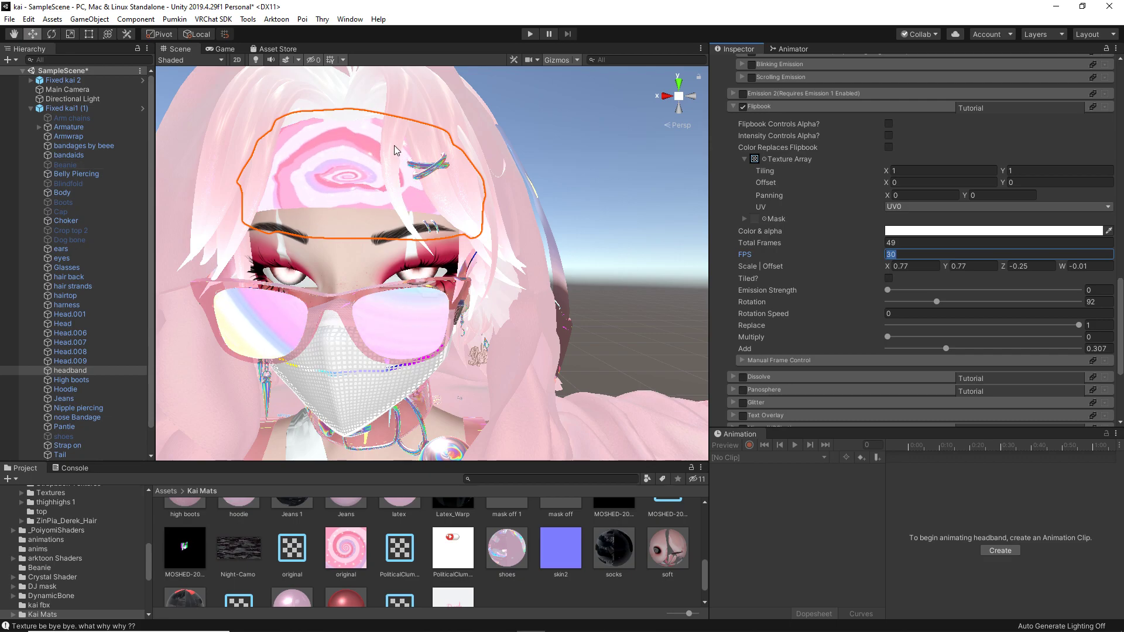
key("BackSpace")
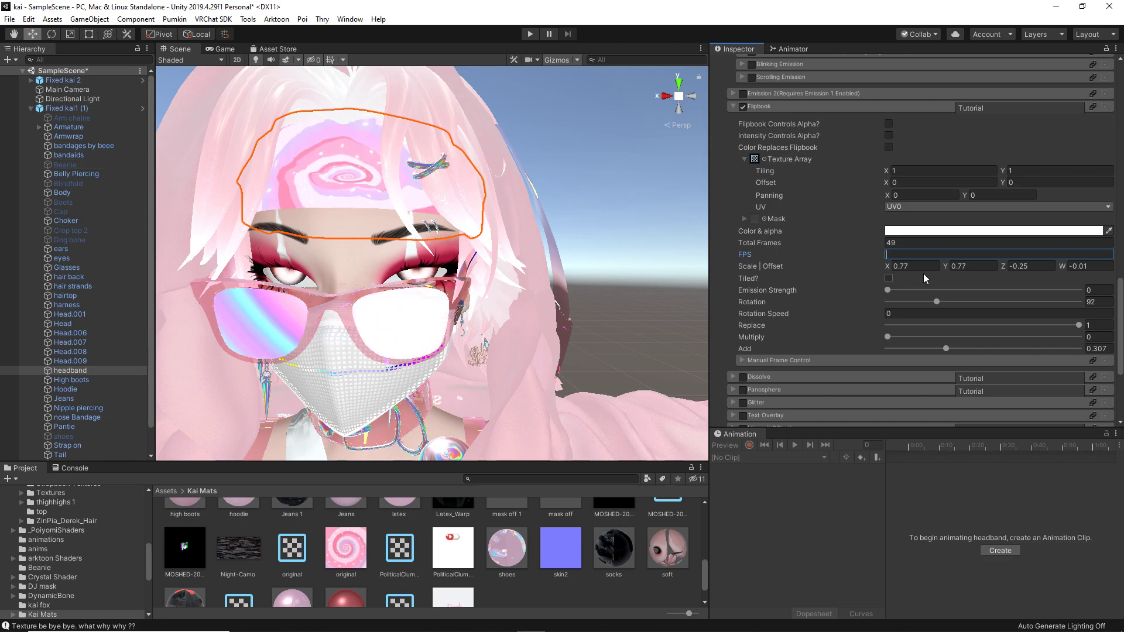
type("10")
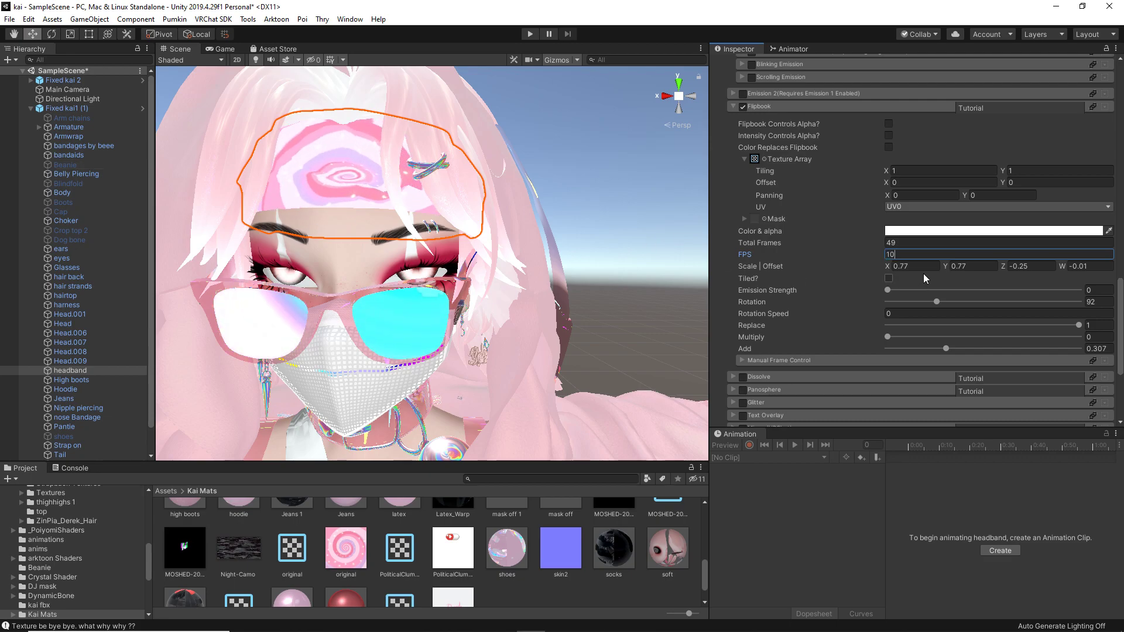
key("BackSpace")
key("BackSpace")
type("1")
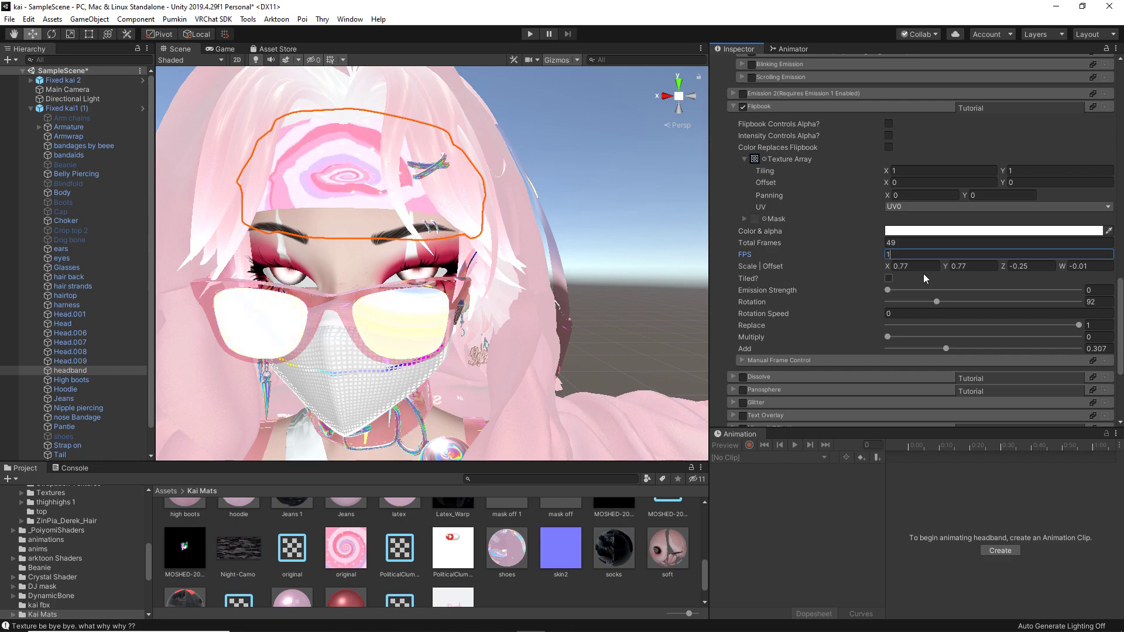
type("0060")
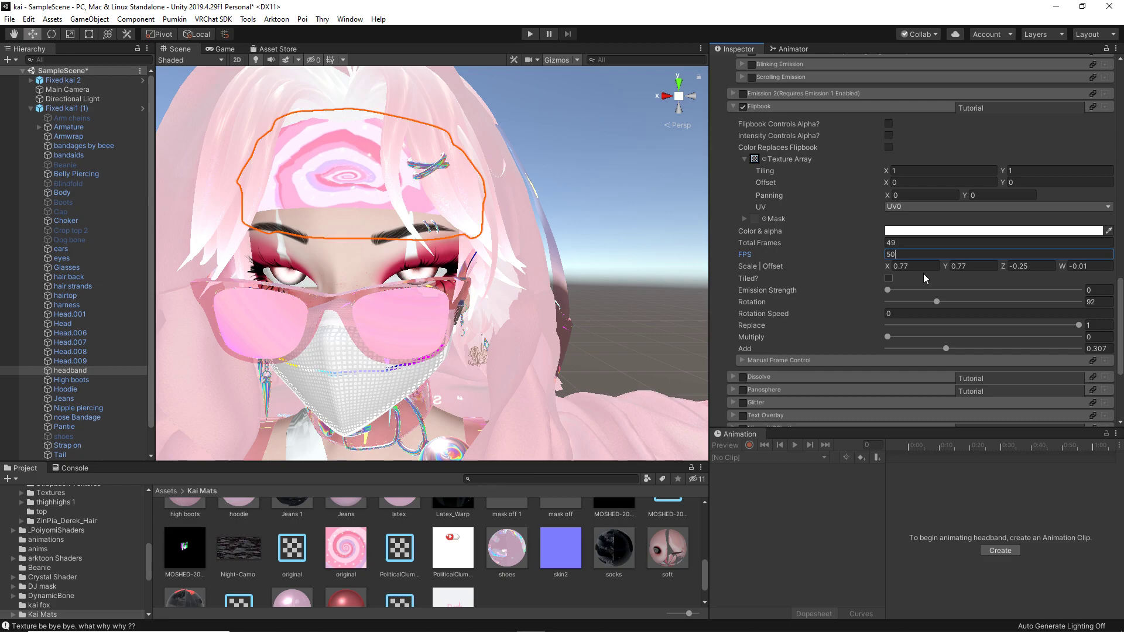
Set the Flipbook's Emission Strength and Rotation both to 0
mouse_move(888, 290)
left_mouse_down()
mouse_move(934, 290)
mouse_move(869, 294)
left_mouse_up()
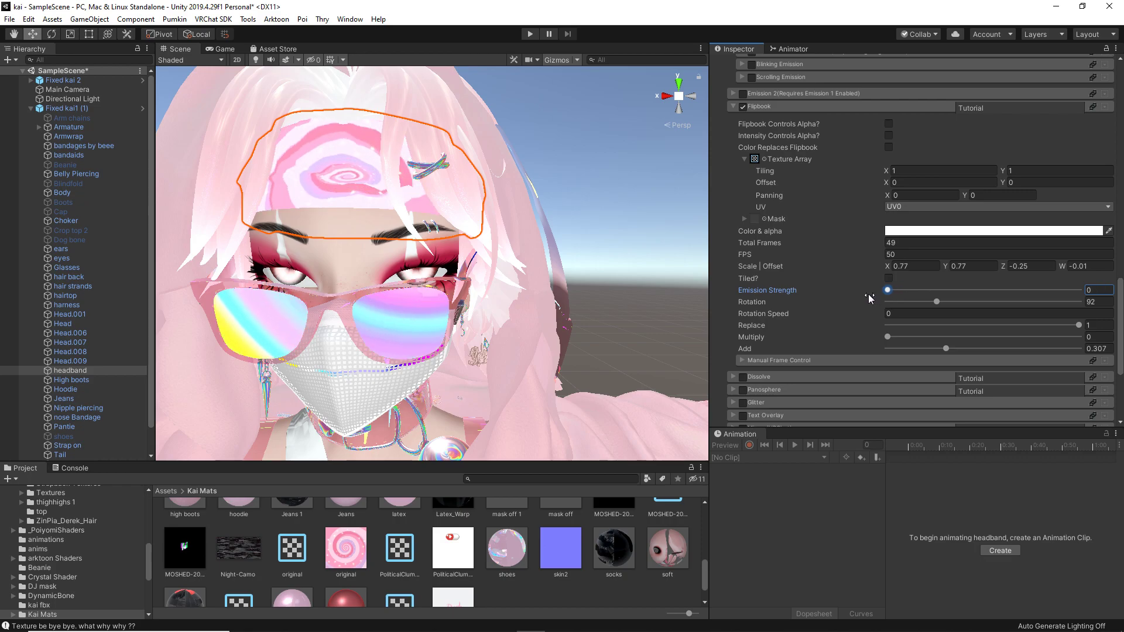
left_click_drag(937, 301, 838, 282)
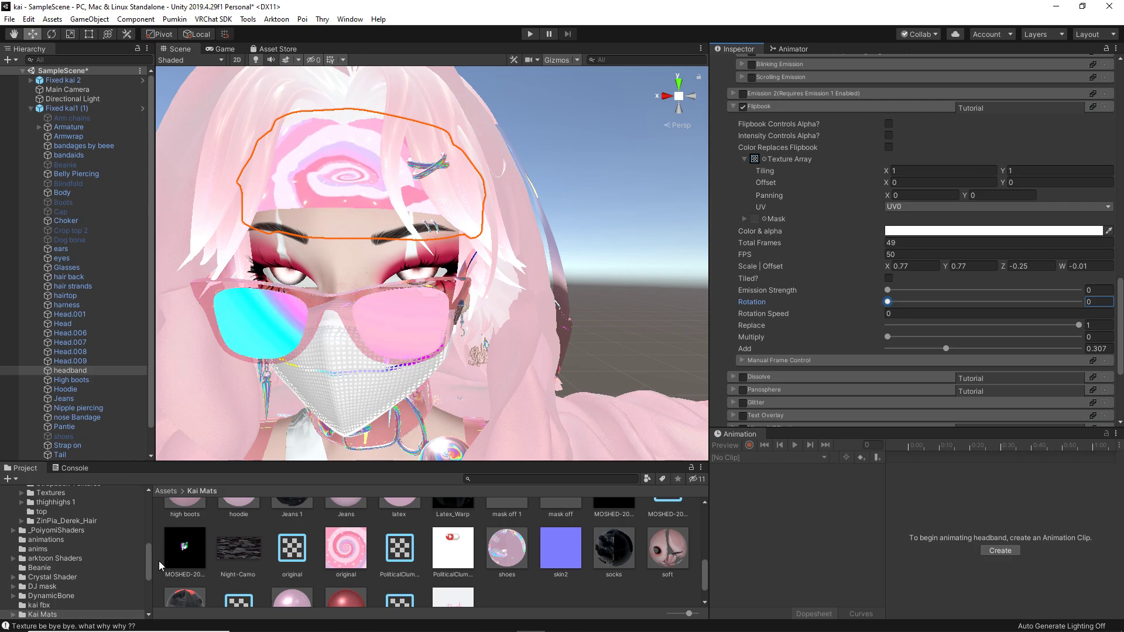
scroll(338, 554, "up", 3)
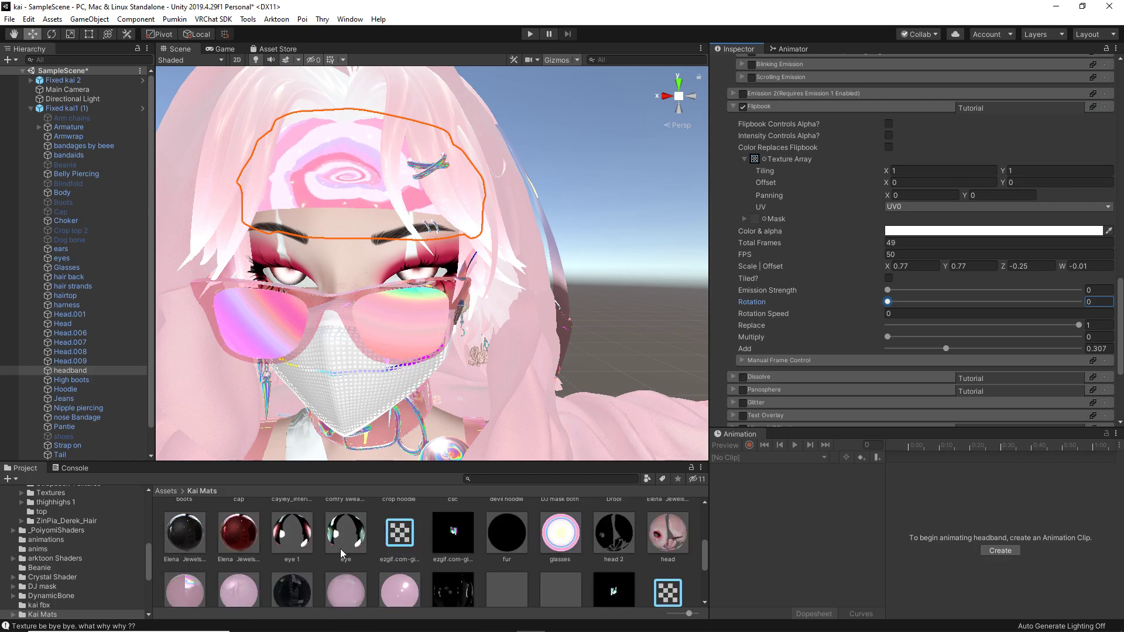
scroll(340, 549, "down", 1)
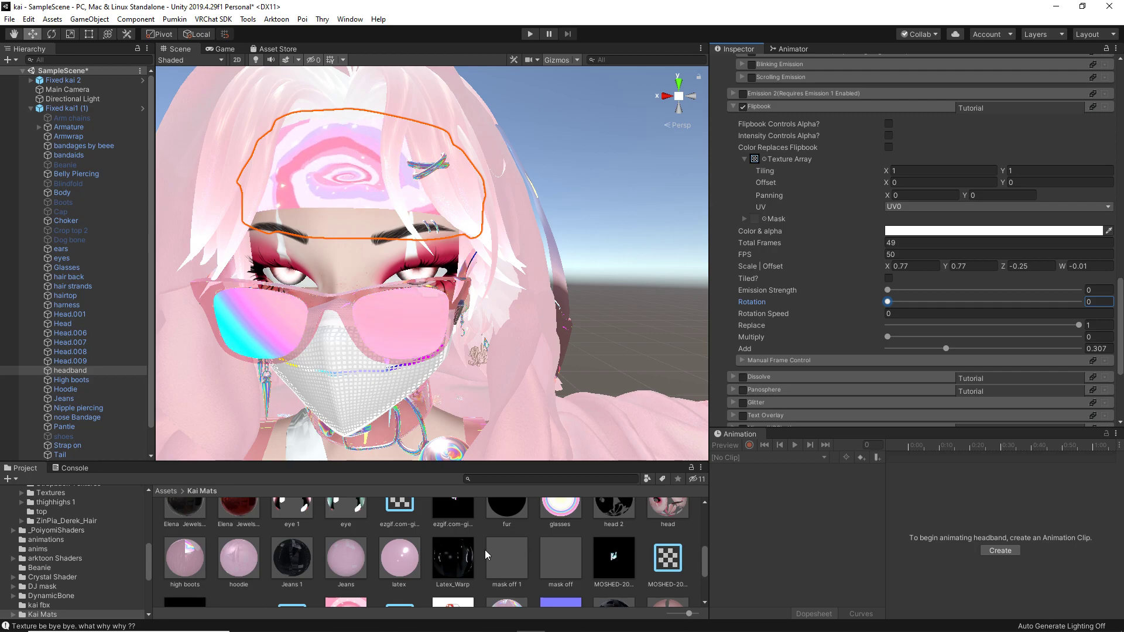
key("alt")
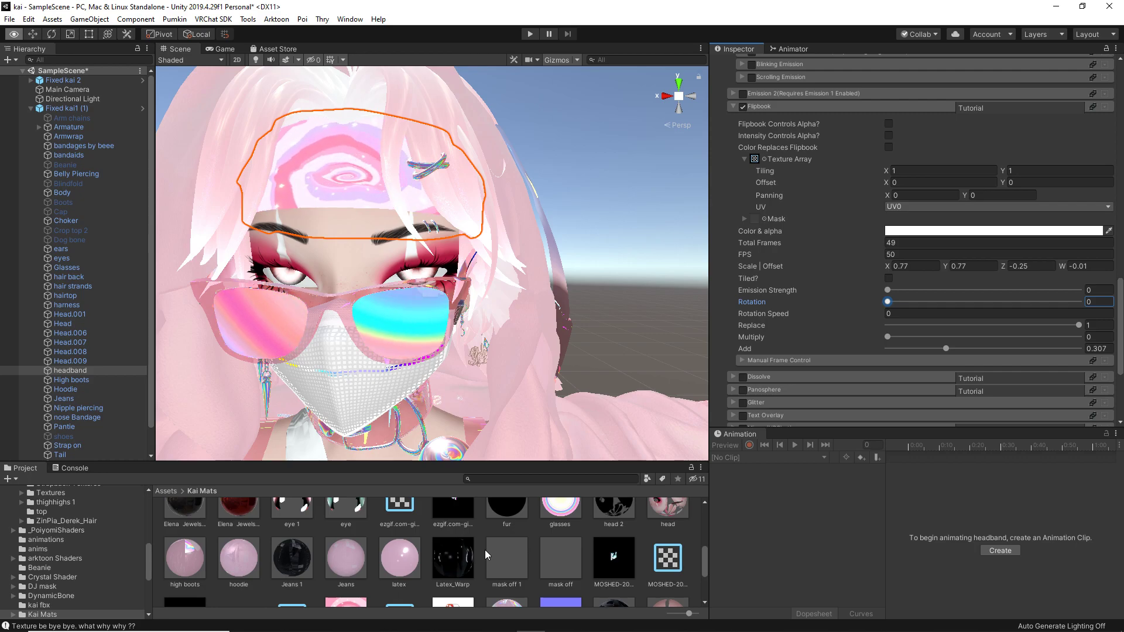